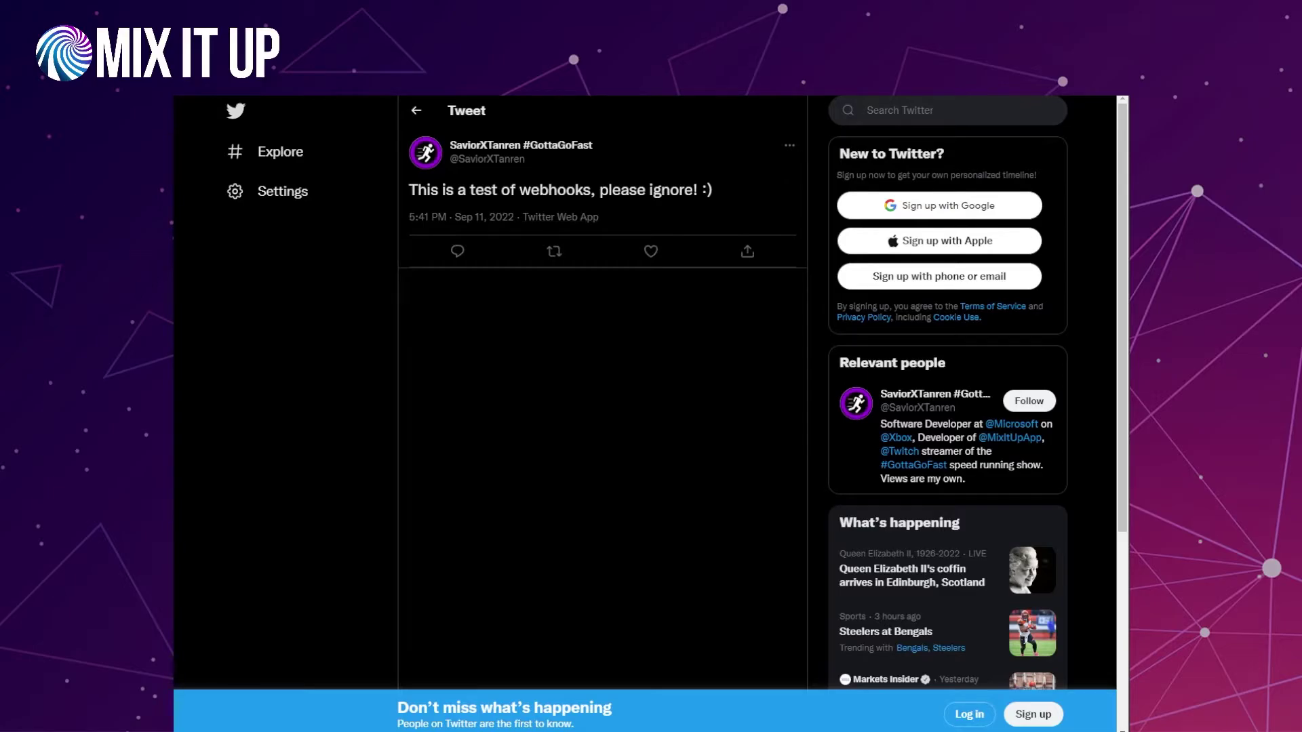
Step: Check the IFTTT applet Activity page for the 5:42 PM 'Applet ran' entry from the test tweet
left_click_drag(712, 191, 405, 197)
left_click(655, 212)
key("ctrl+Tab")
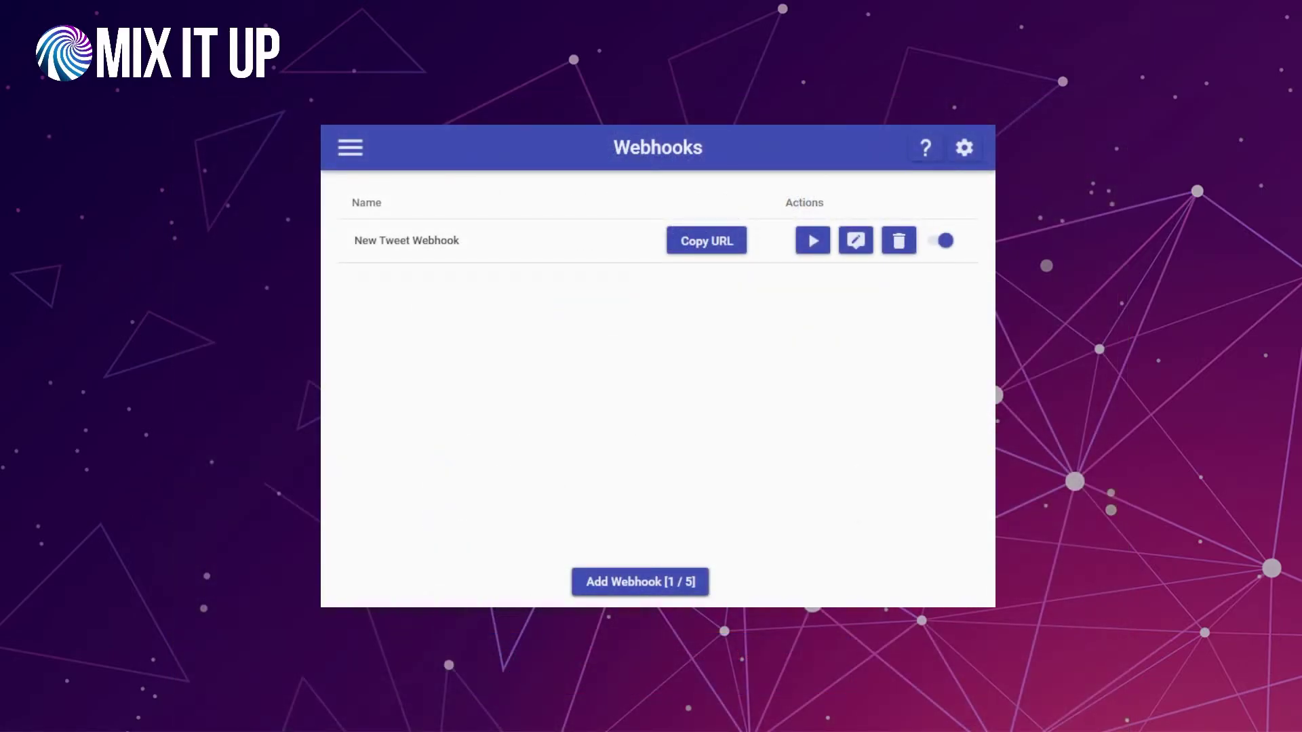
left_click(351, 147)
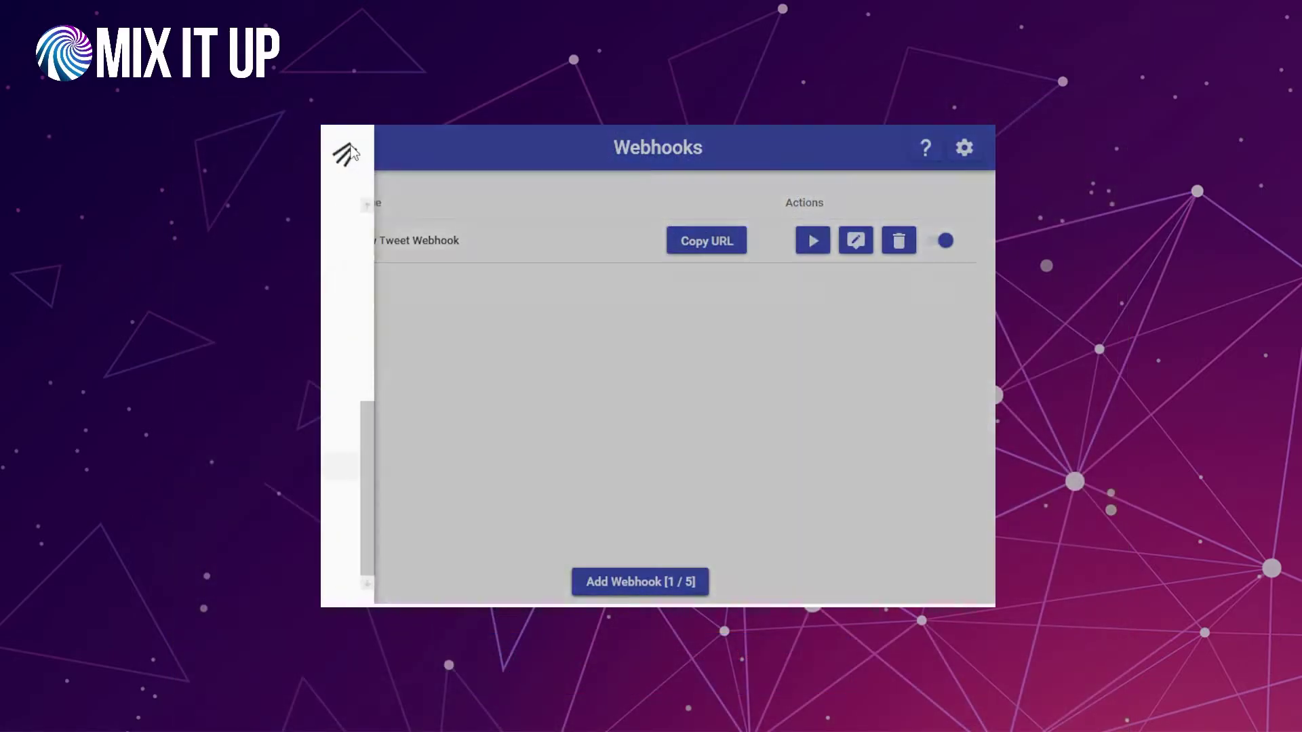
scroll(384, 229, "up", 5)
left_click(359, 240)
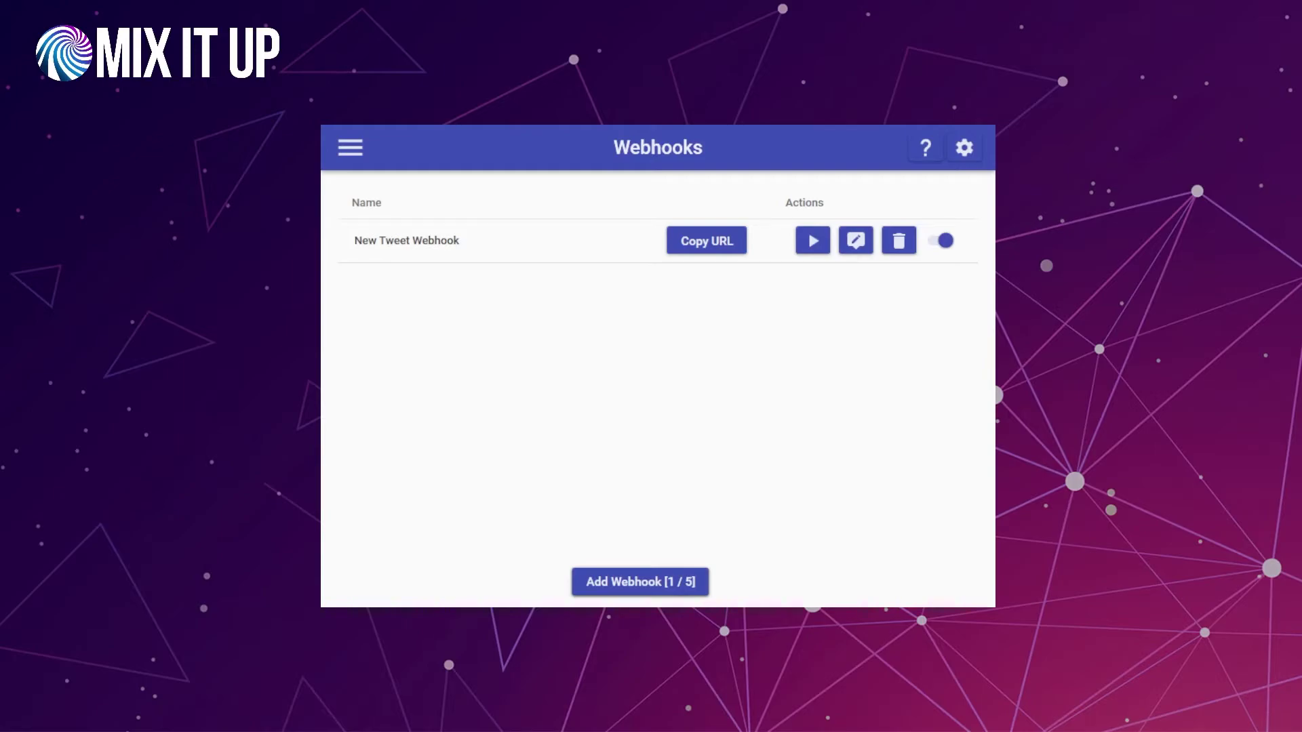
Step: Add a second webhook in Mix It Up and copy its URL
left_click(648, 583)
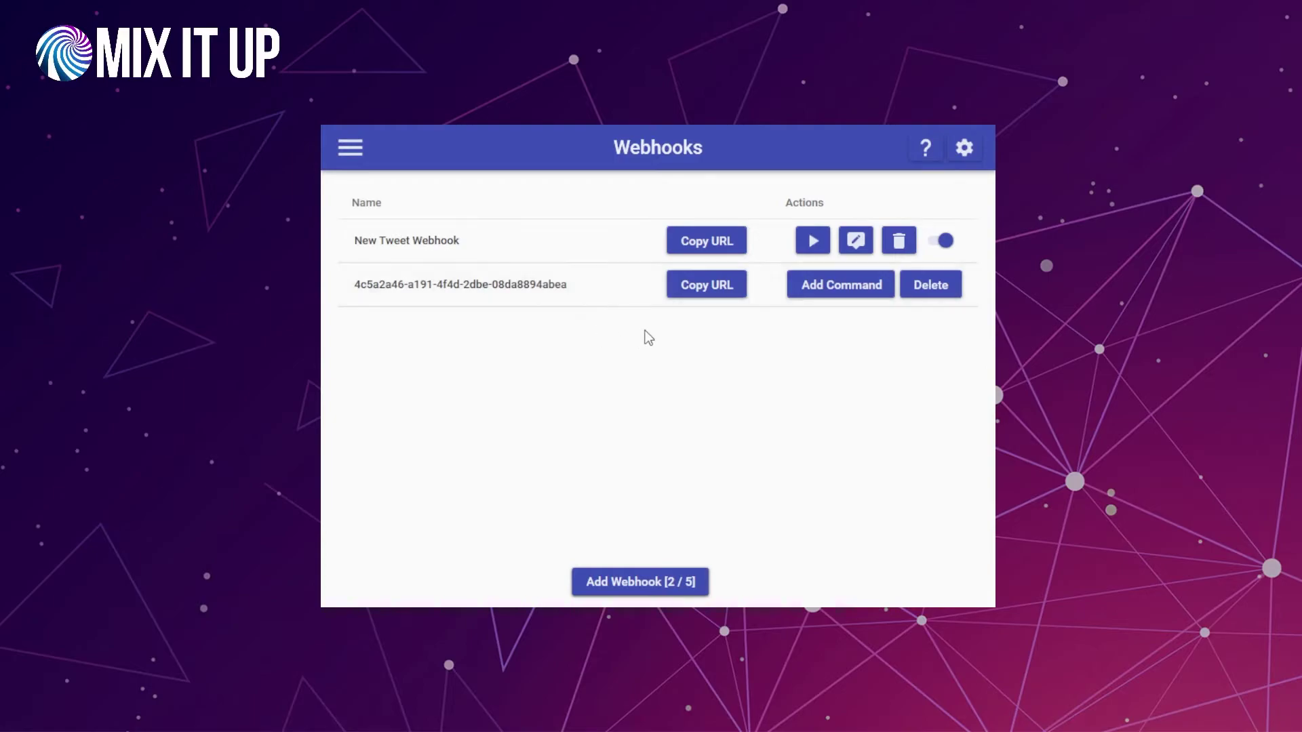
left_click(711, 287)
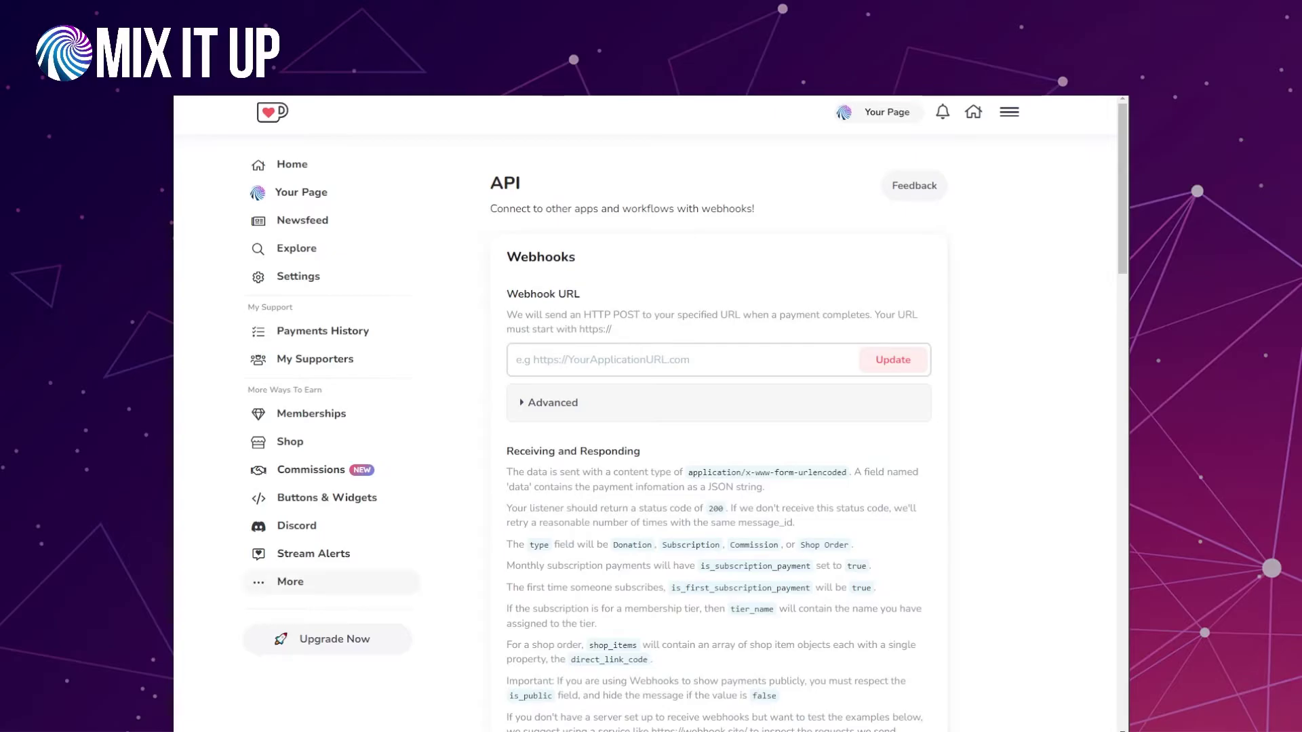
Step: Paste the Mix It Up webhook address into Ko-fi's API Webhook URL field and update it
left_click(316, 583)
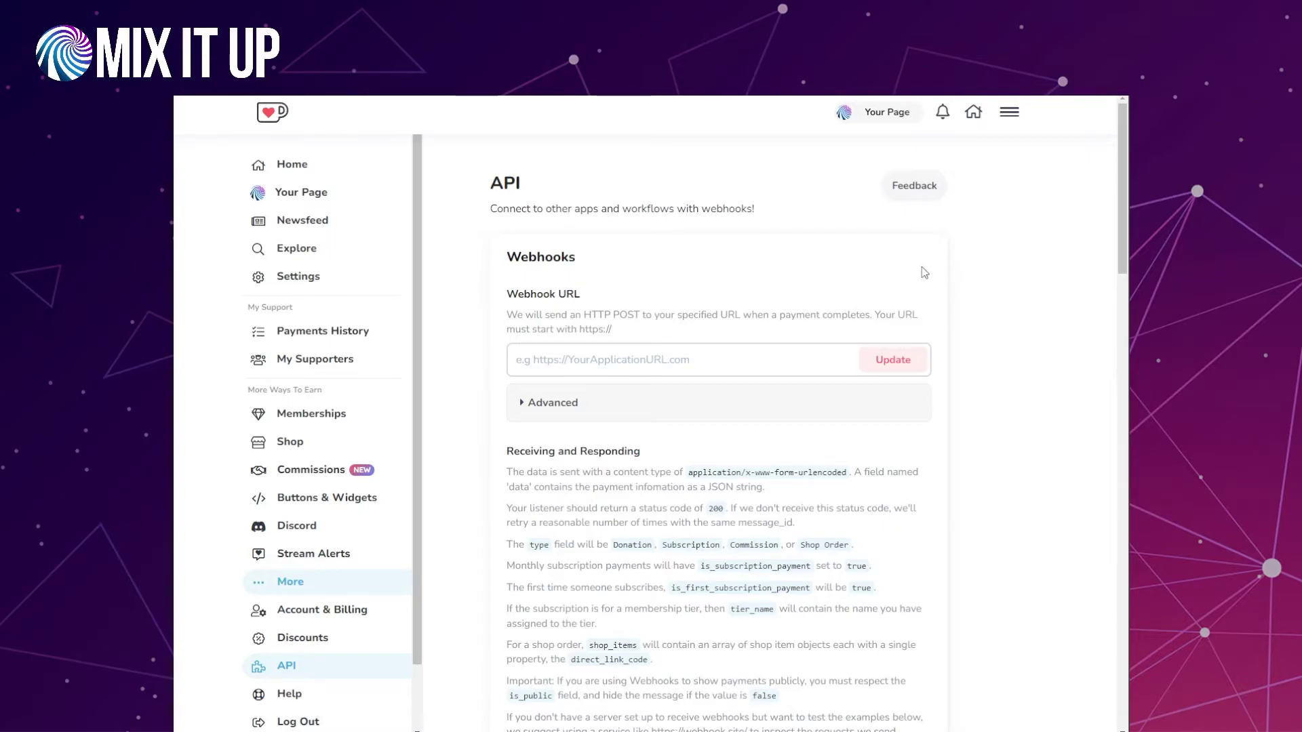
left_click(767, 367)
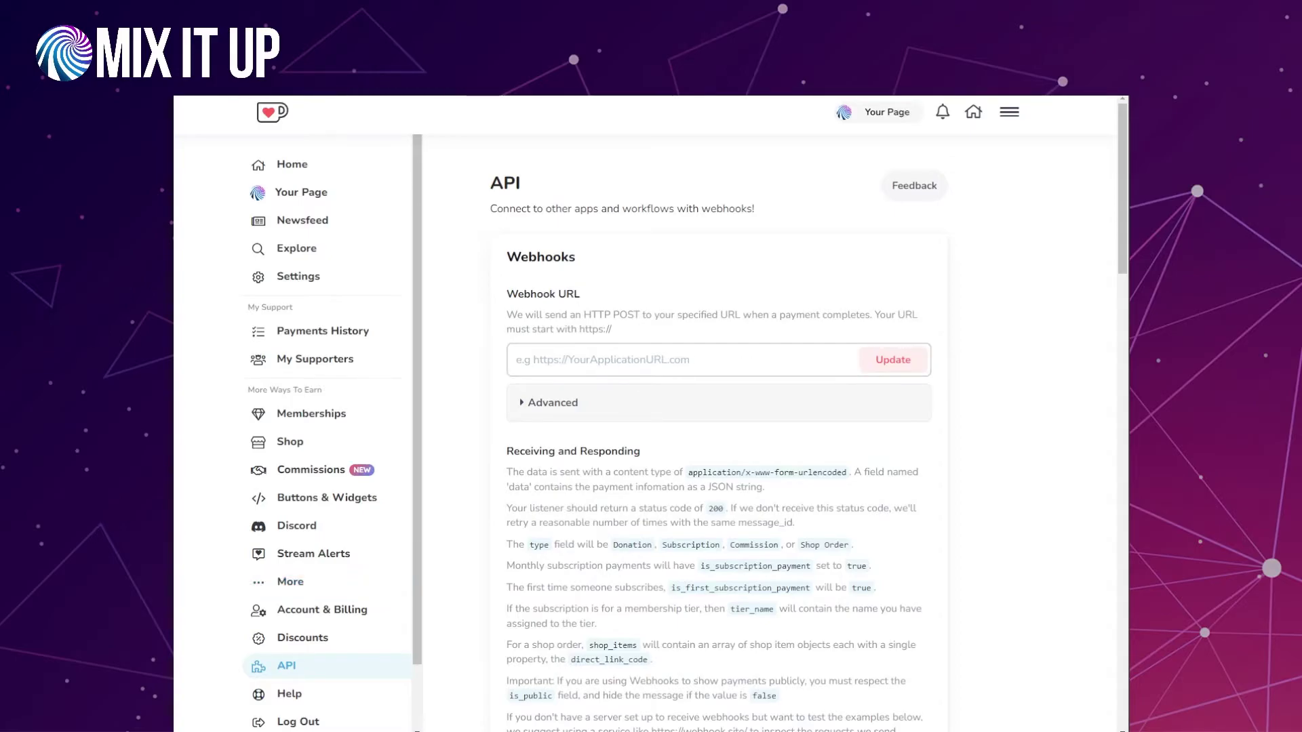
left_click(722, 361)
key("ctrl+v")
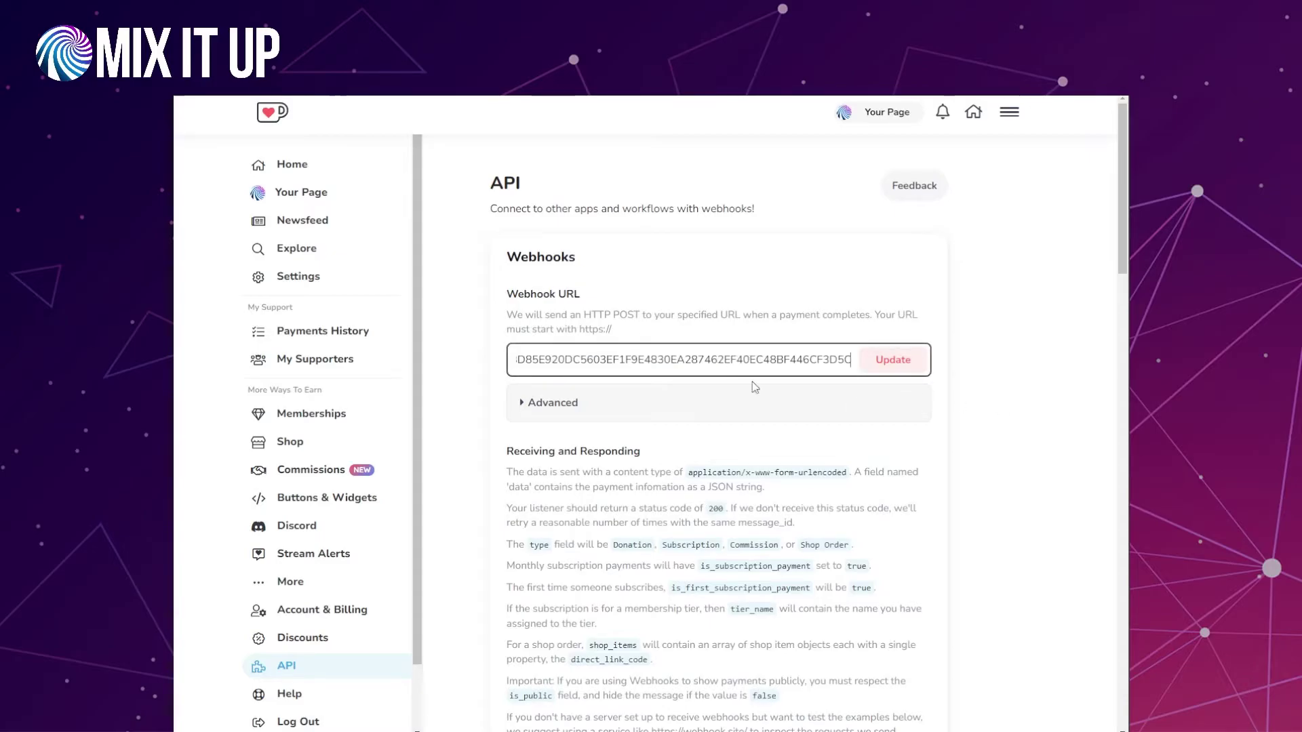
key("ctrl+a")
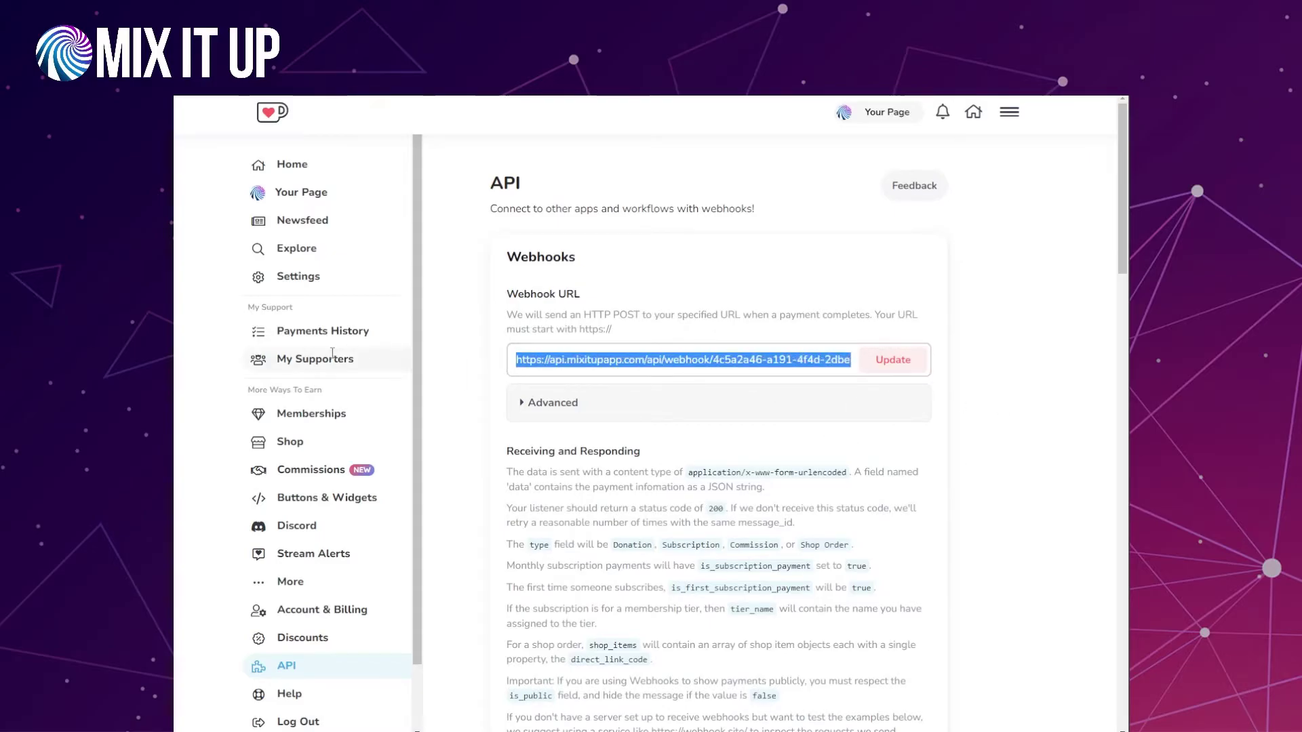
left_click(1025, 461)
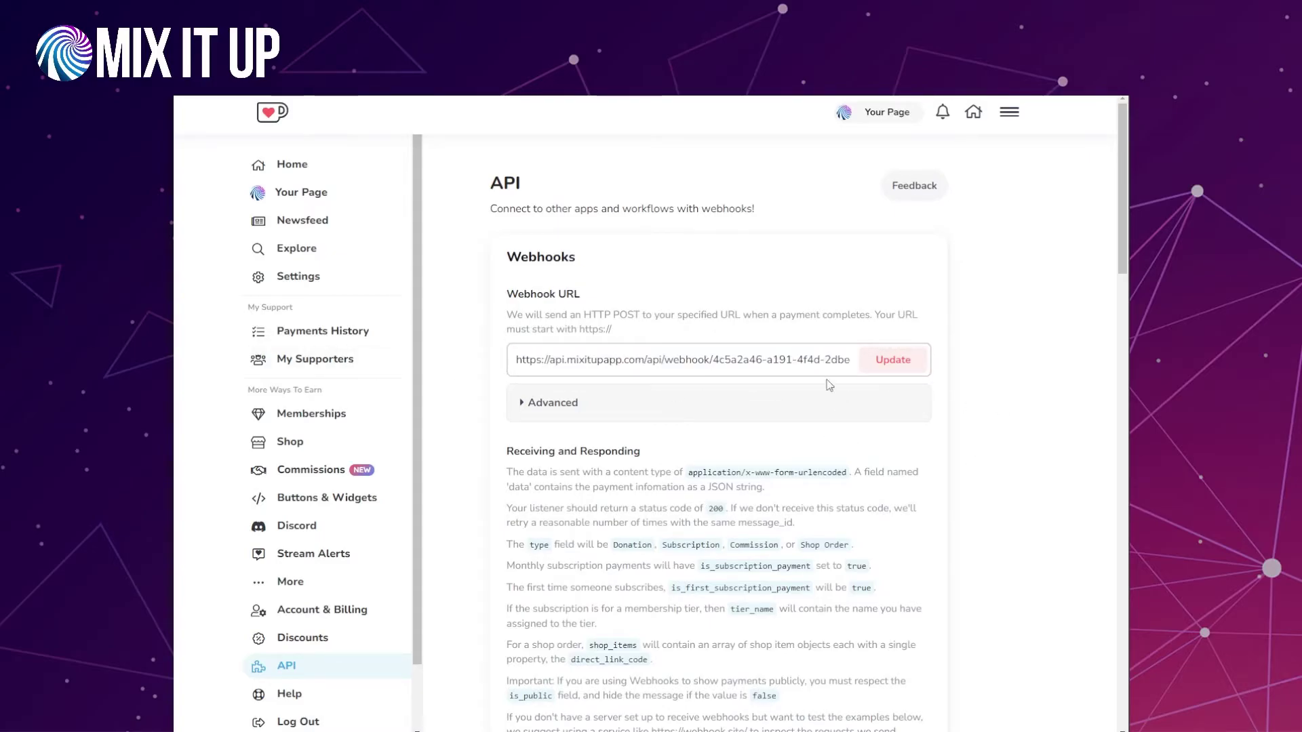
left_click(893, 365)
Step: Scroll to Ko-fi's 'Example: Single Donation' section and highlight its heading
scroll(1023, 367, "down", 3)
scroll(1023, 366, "up", 3)
scroll(1024, 368, "down", 8)
scroll(1023, 367, "down", 2)
scroll(1018, 352, "up", 5)
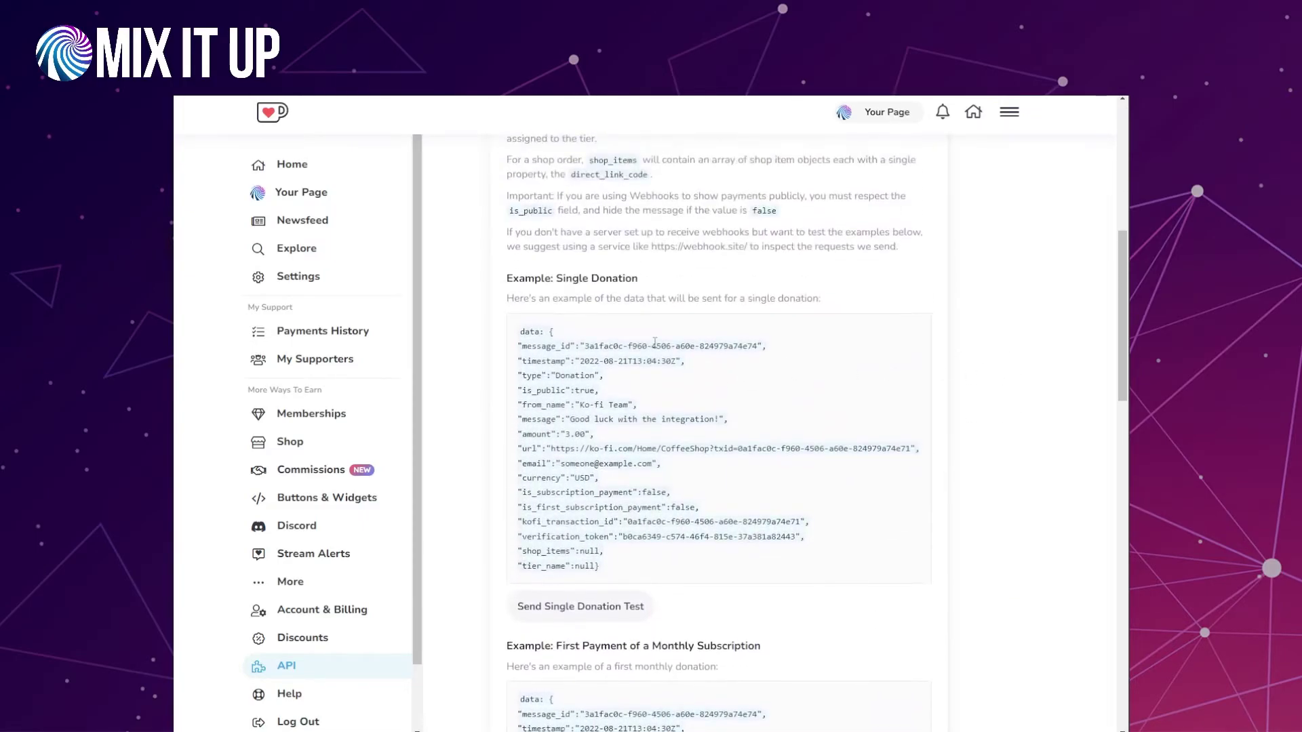
left_click_drag(650, 279, 505, 280)
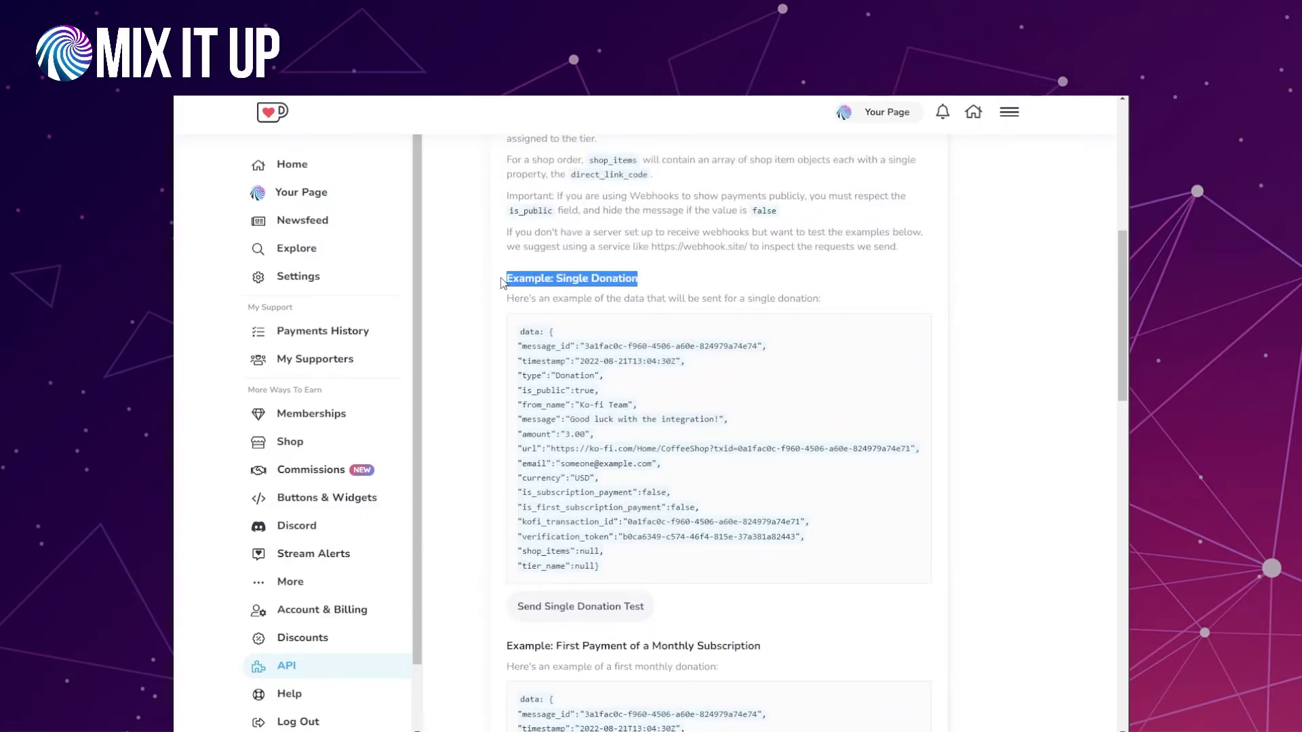
left_click(683, 284)
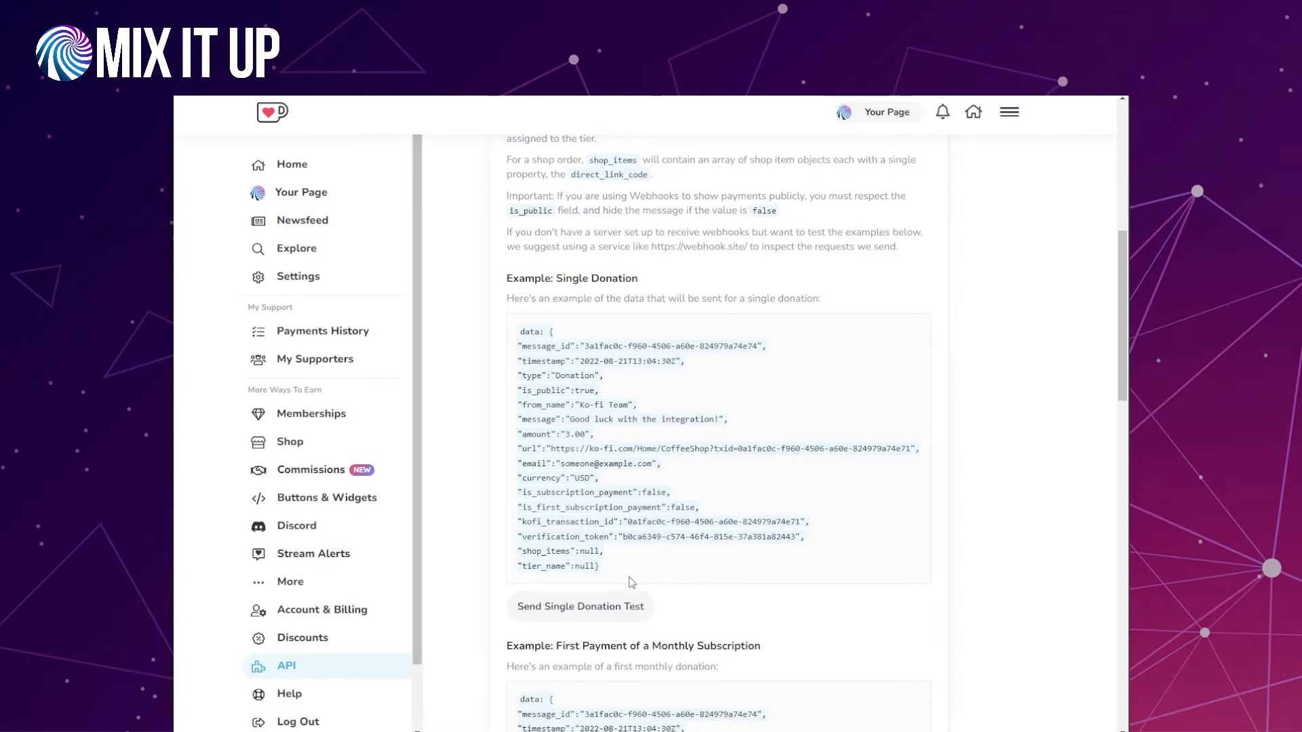
Step: Highlight the single-donation data sample and its message_id key and value
left_click_drag(619, 575, 520, 332)
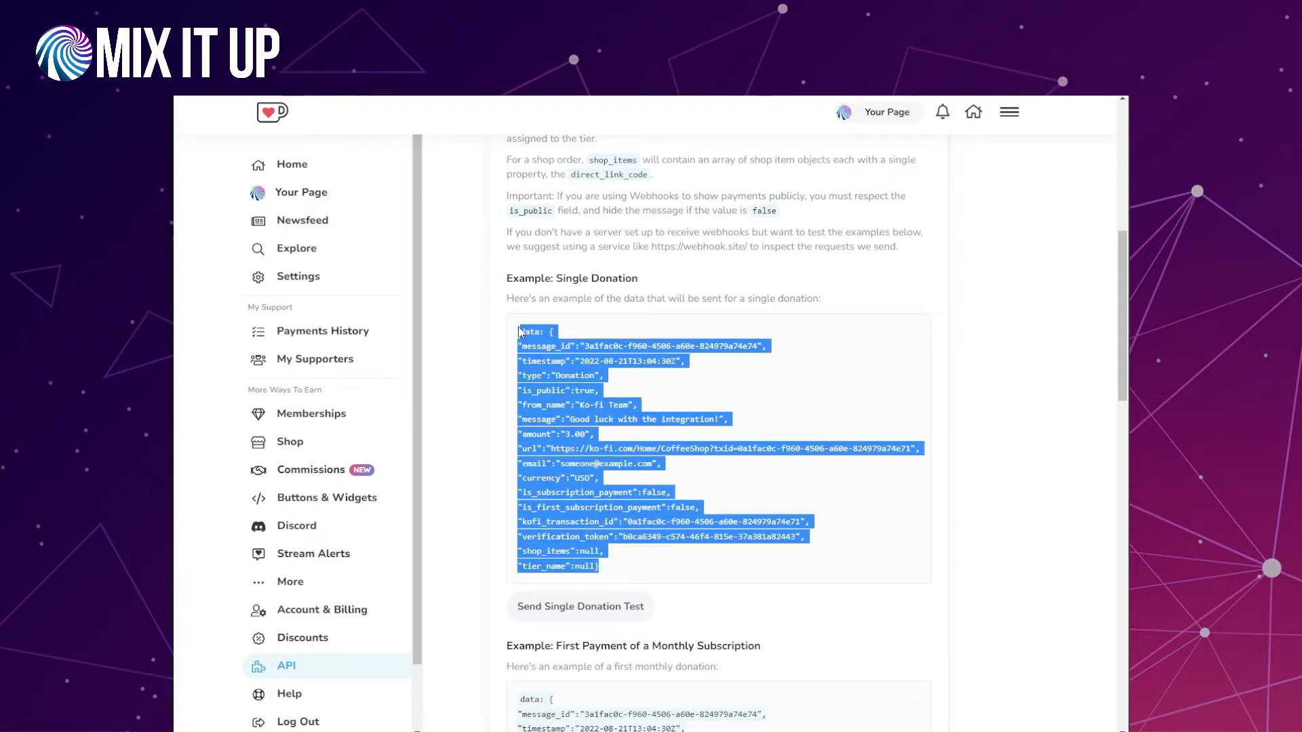
left_click(900, 559)
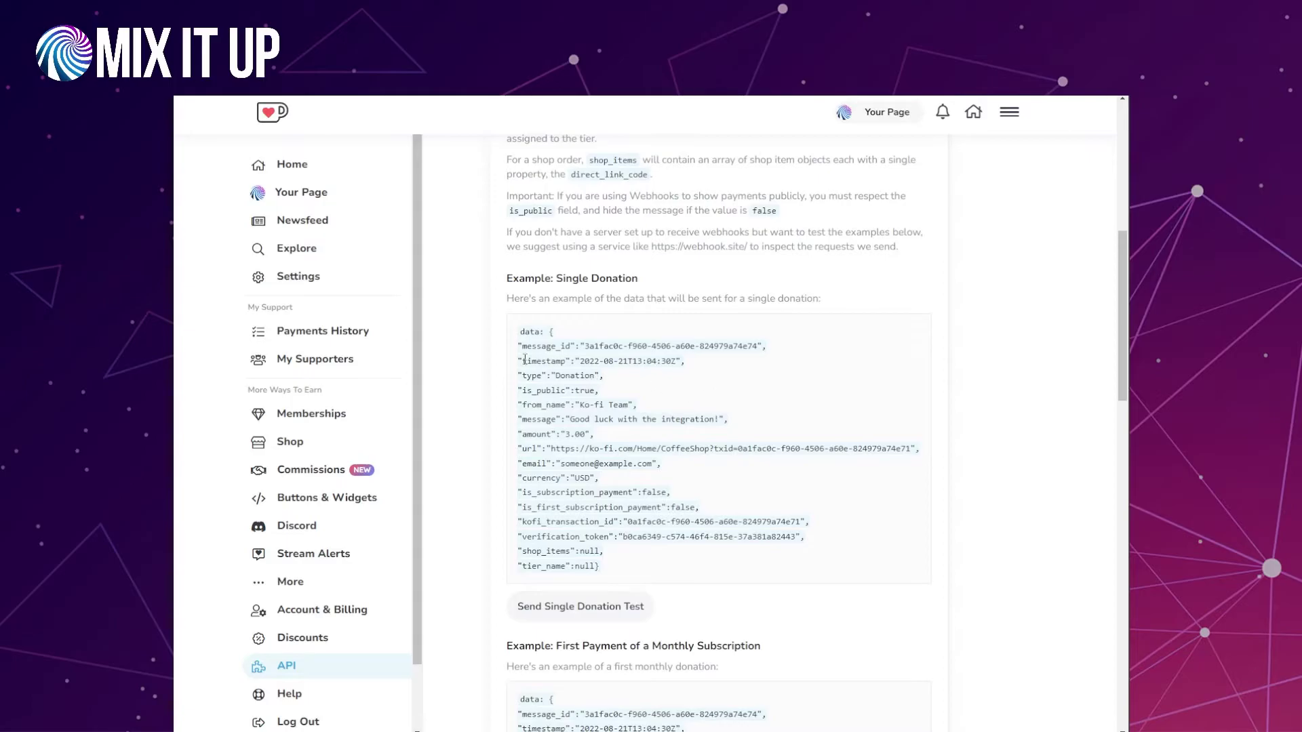
left_click_drag(522, 347, 758, 346)
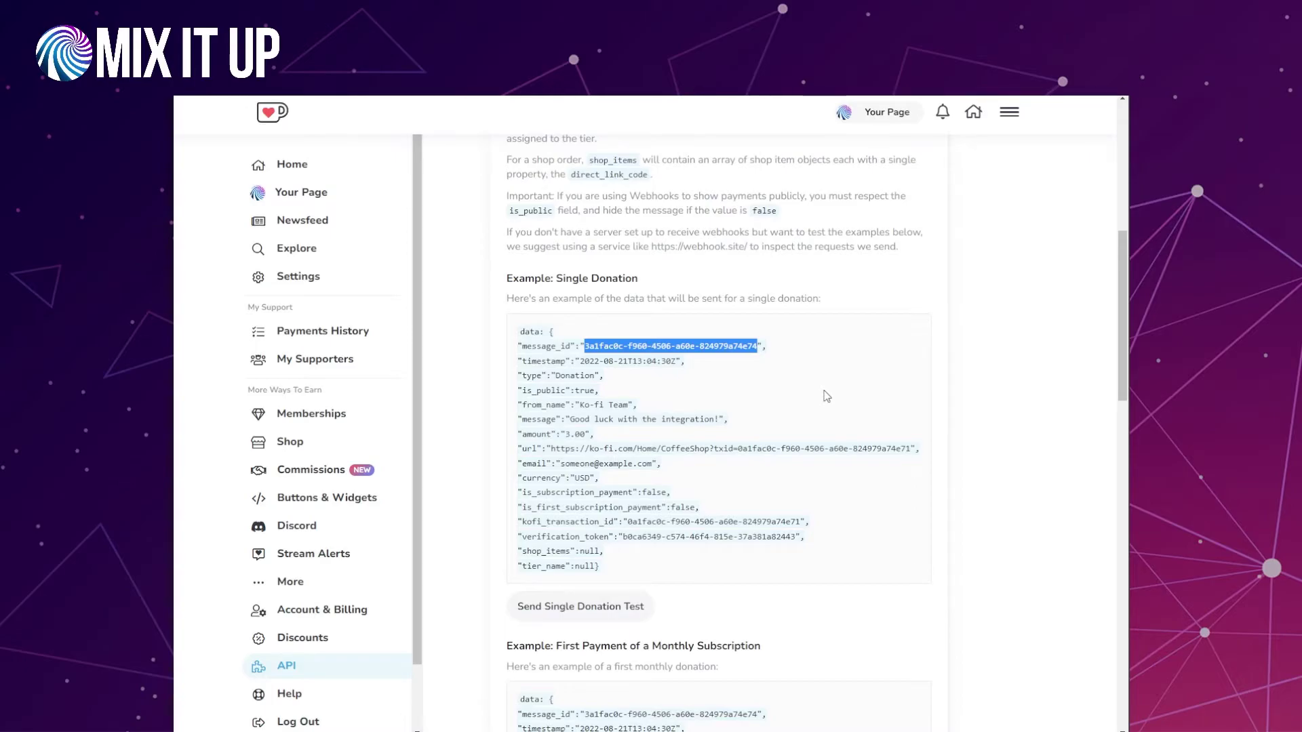
left_click(760, 396)
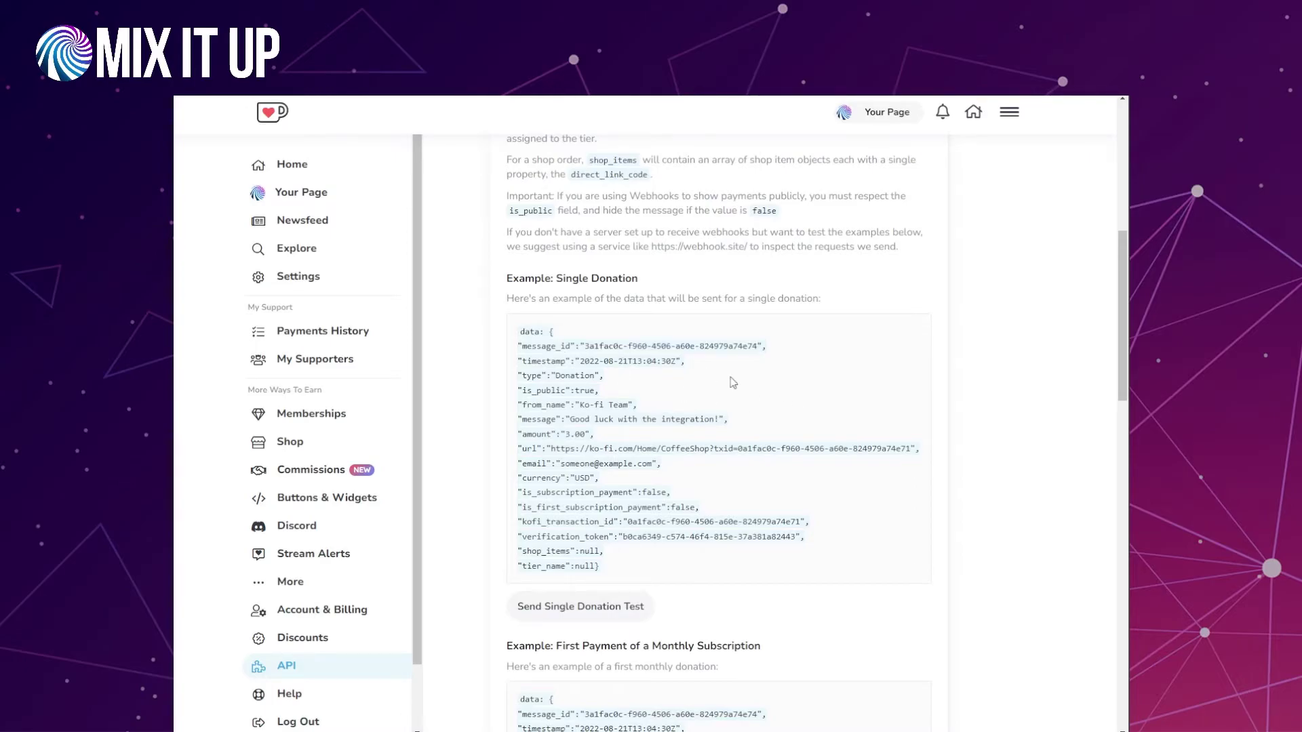
left_click_drag(517, 346, 575, 346)
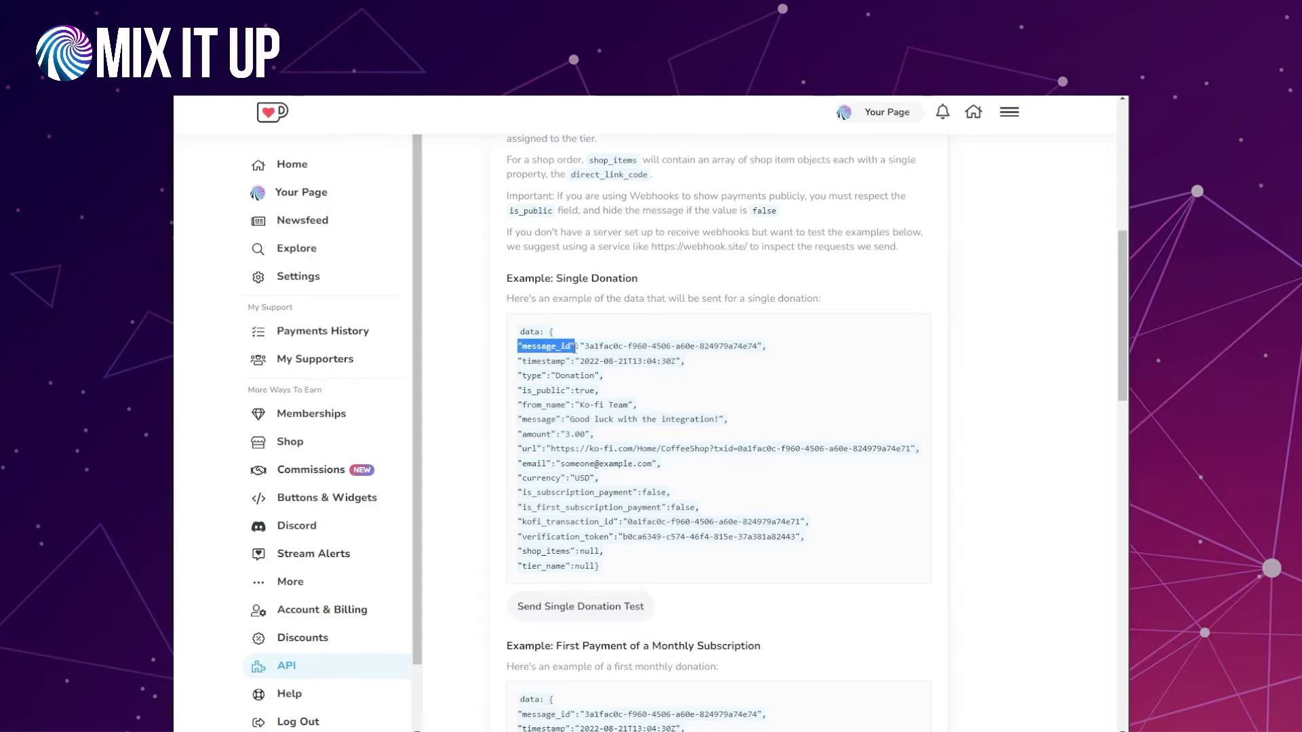
left_click_drag(767, 347, 586, 348)
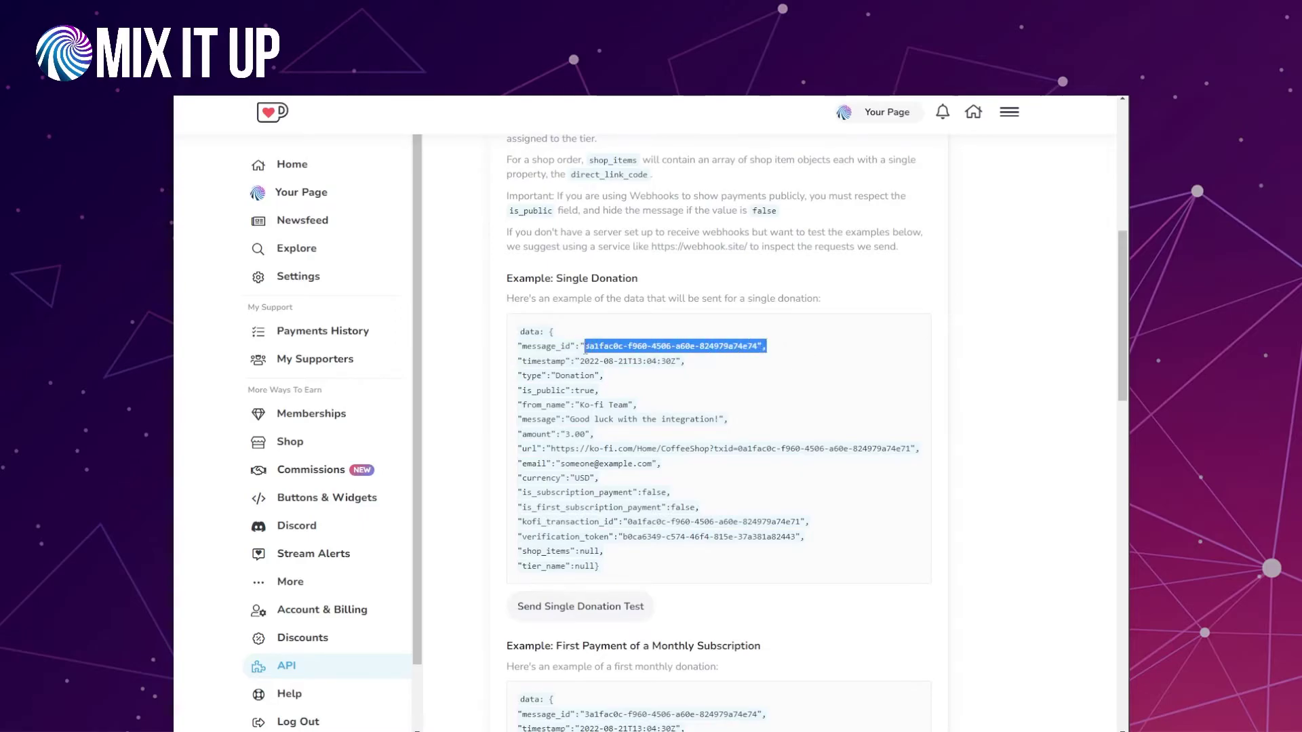
left_click(979, 421)
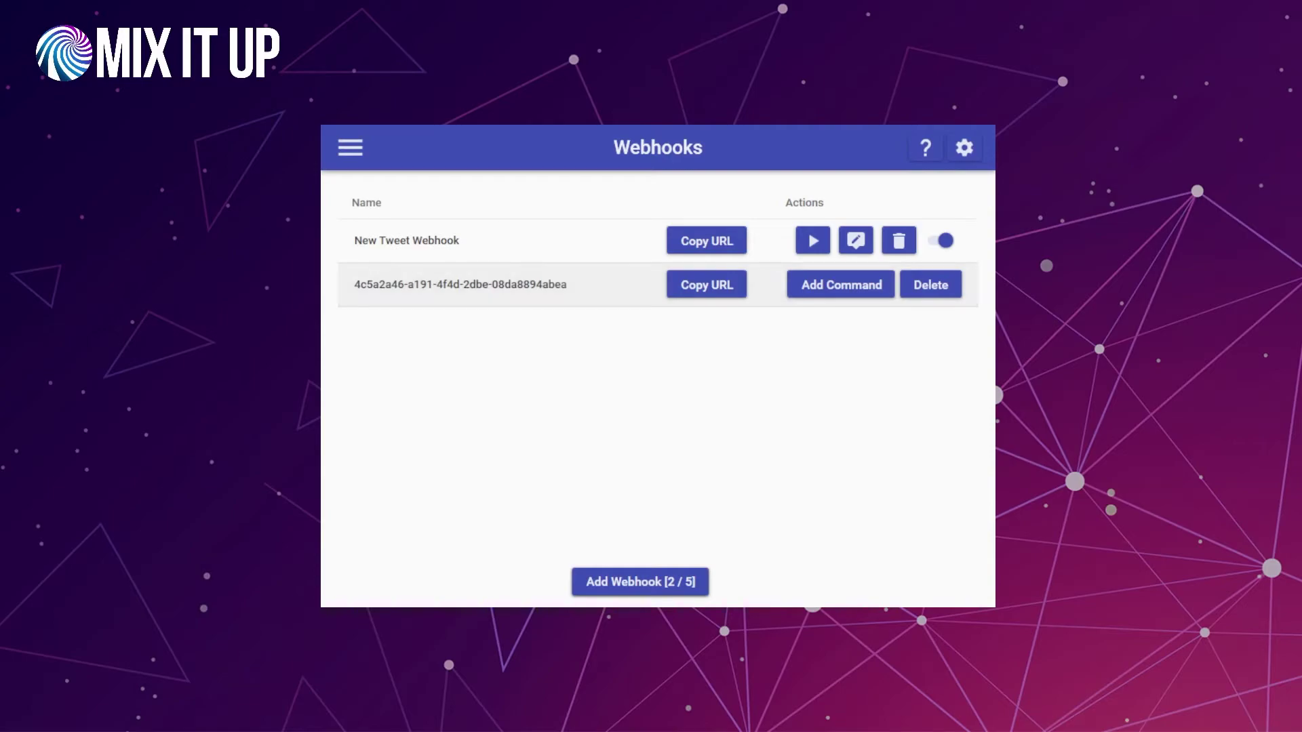
Step: Add a command to the Ko-fi webhook named 'Ko-Fi Single Donation'
left_click(847, 285)
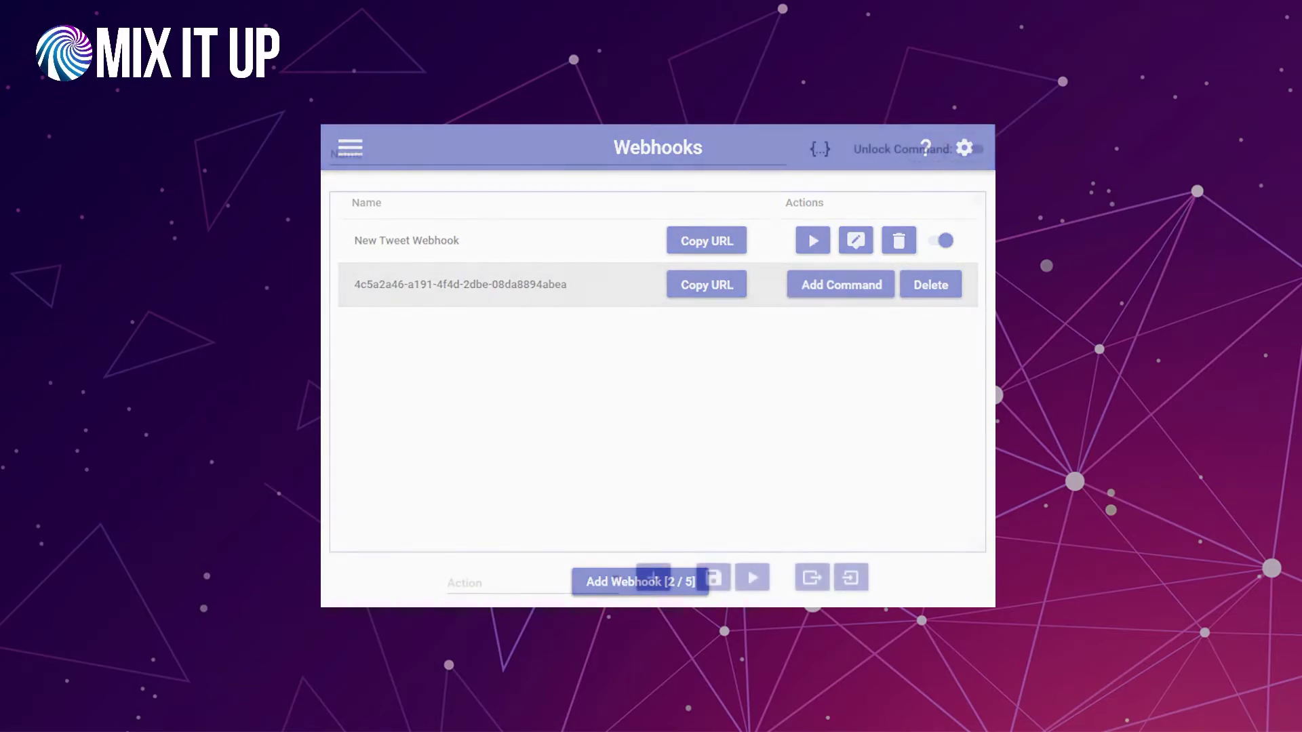
left_click(414, 149)
type("Ko")
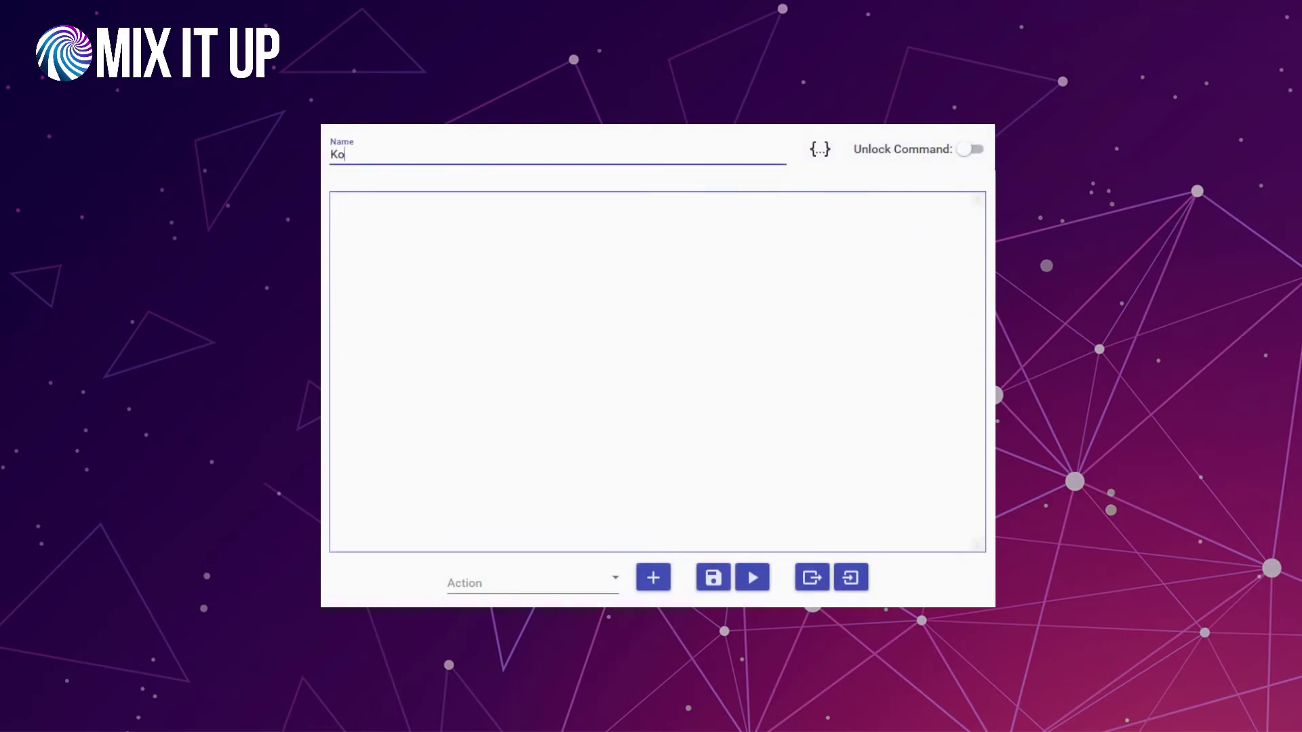
type("-Fi Single Donation")
Step: Give the command a Chat Message action with the text $webhookpayload
left_click(524, 590)
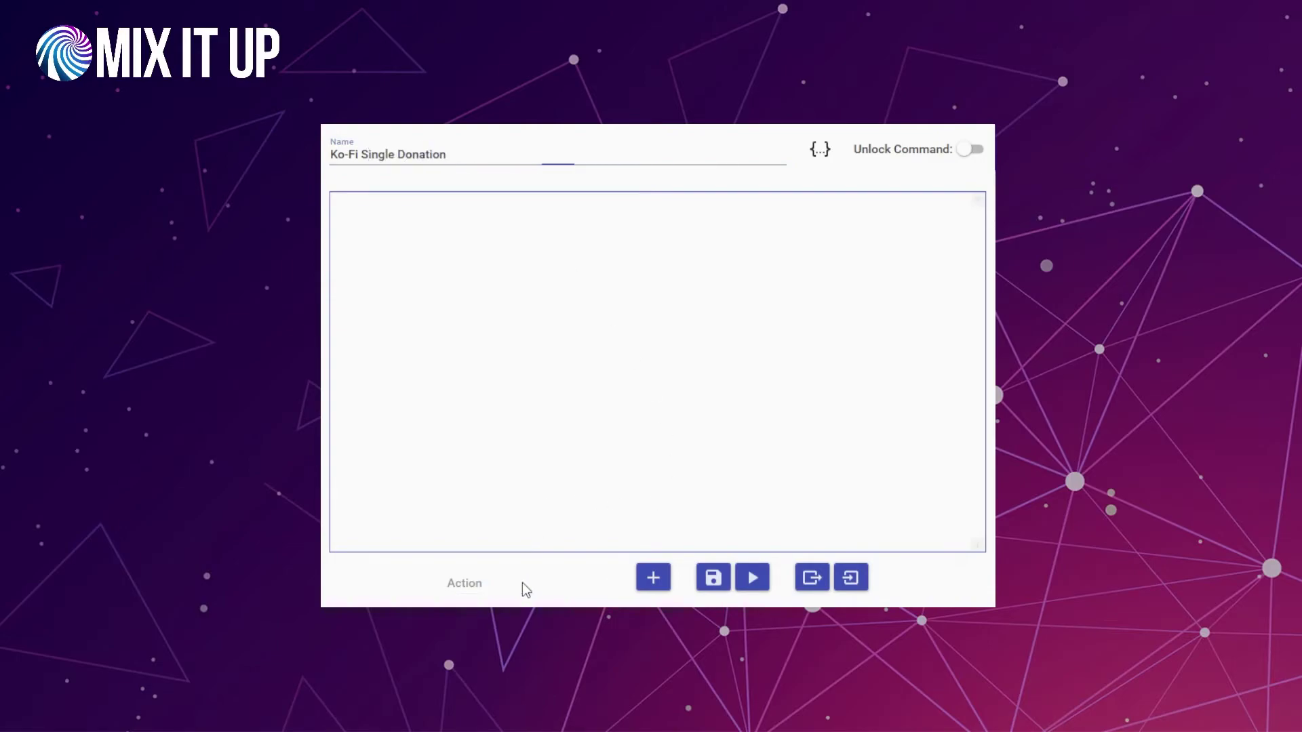
left_click(500, 170)
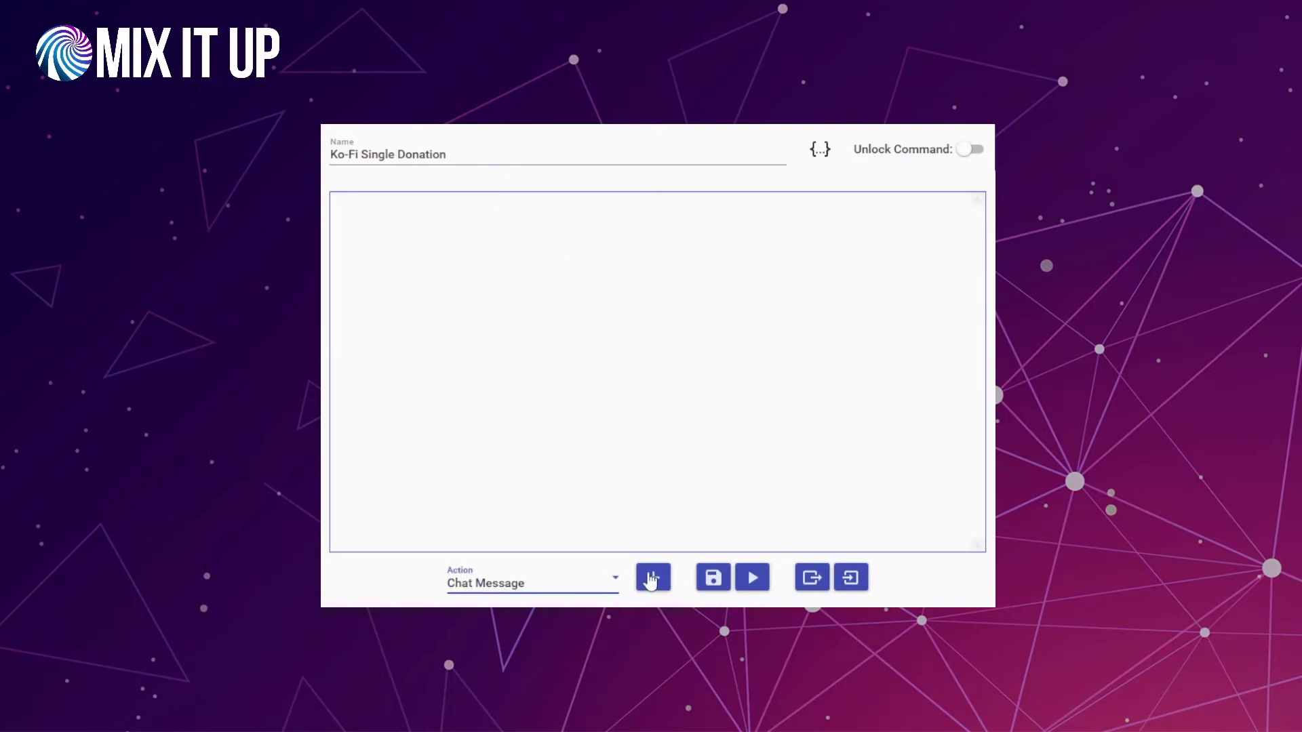
left_click(644, 578)
left_click(486, 309)
type("$we")
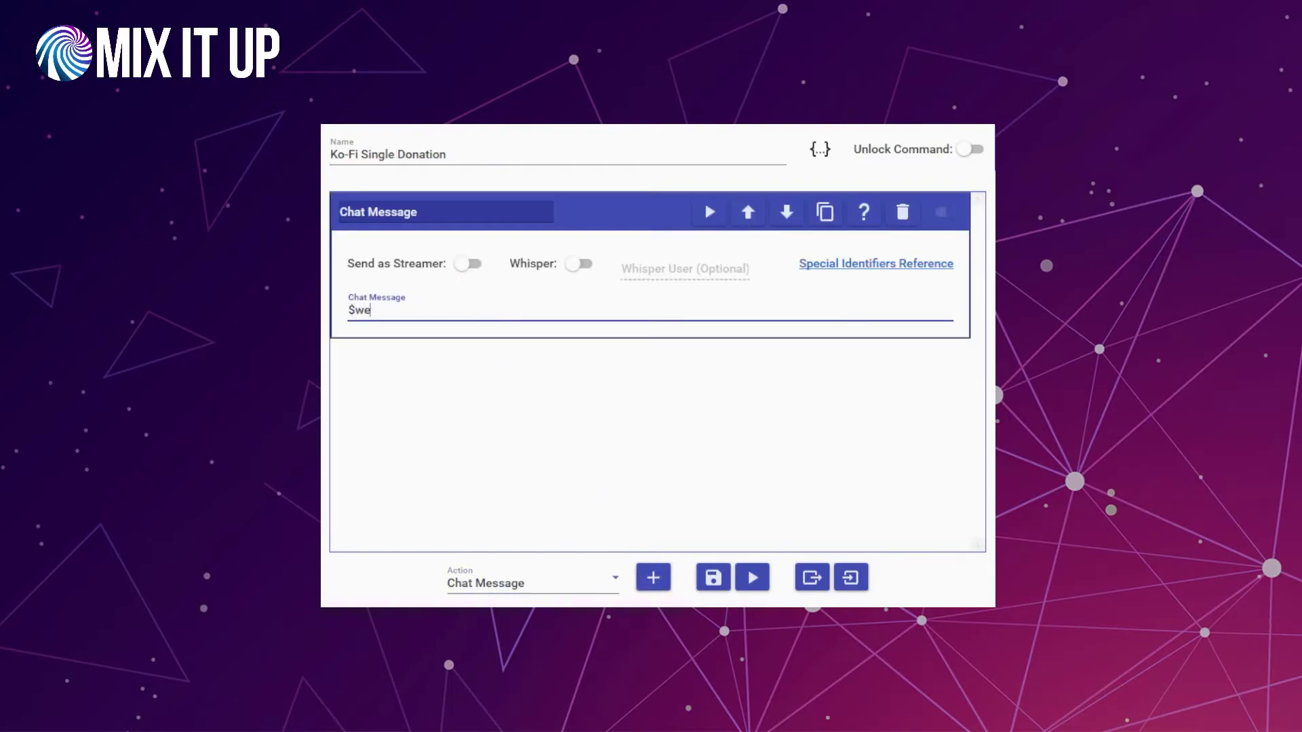
type("bhookpayload")
key("Tab")
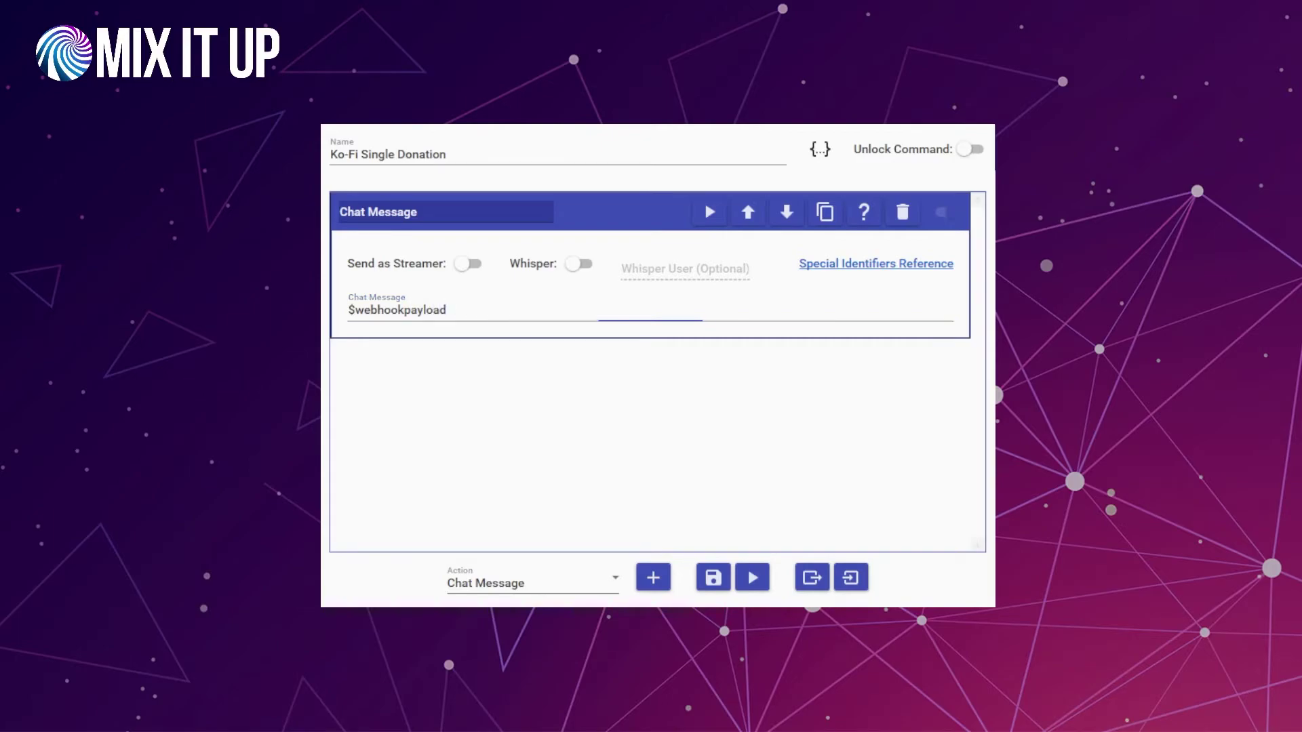